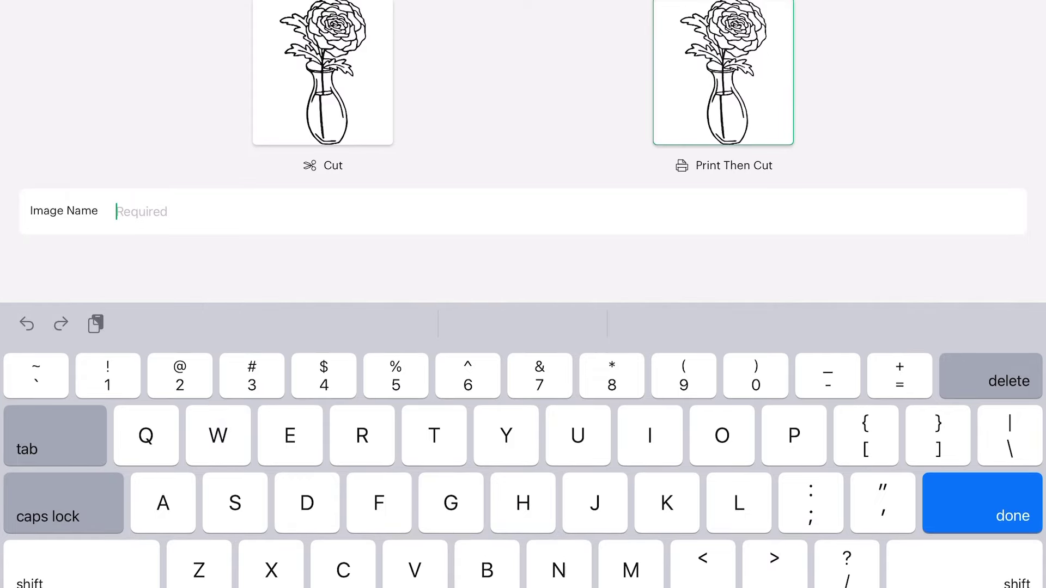
{"action": "type", "text": "Flower"}
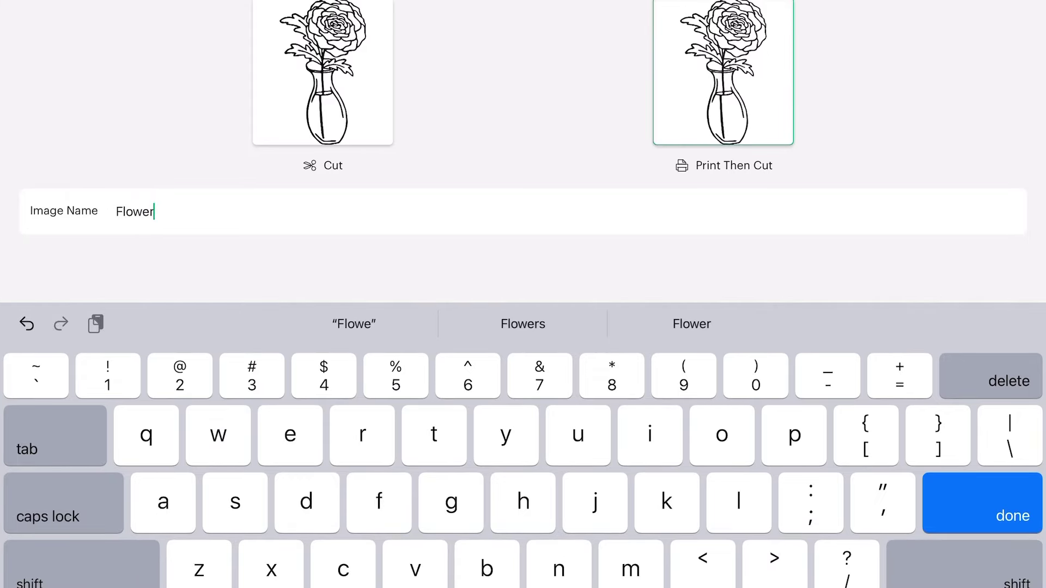
{"action": "type", "text": "s"}
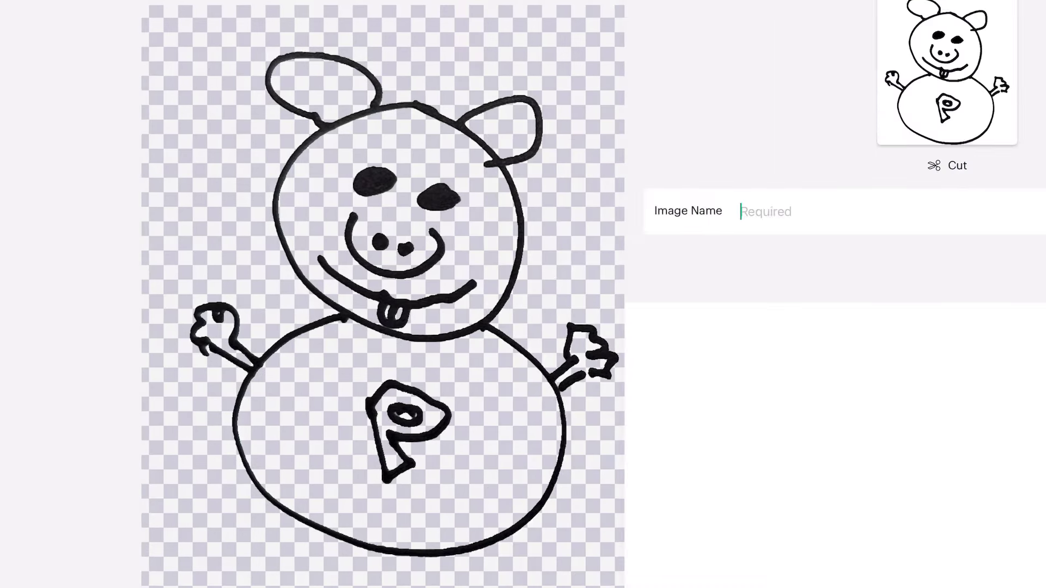
{"action": "type", "text": "Pi"}
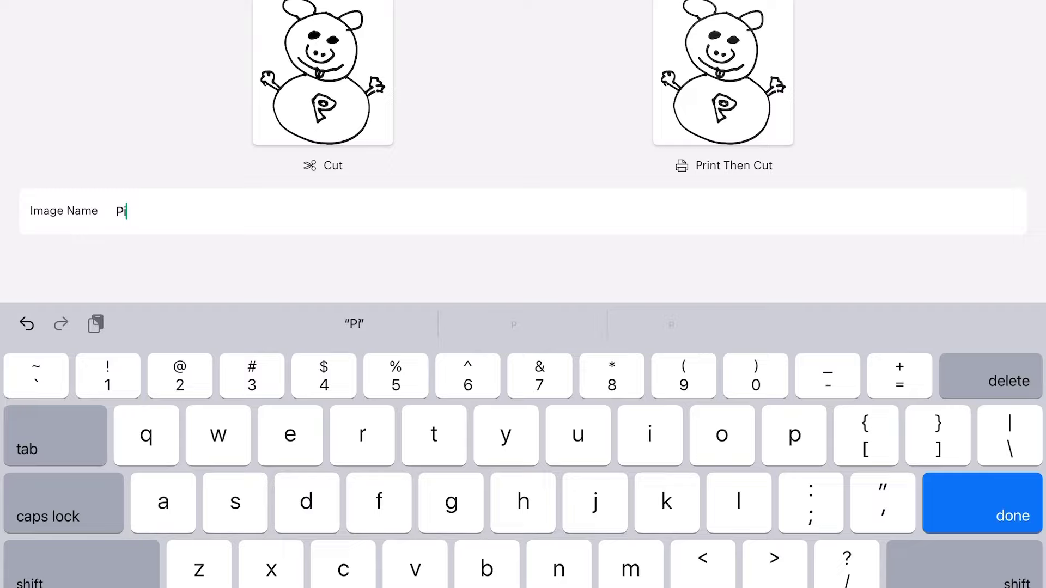
{"action": "type", "text": "g"}
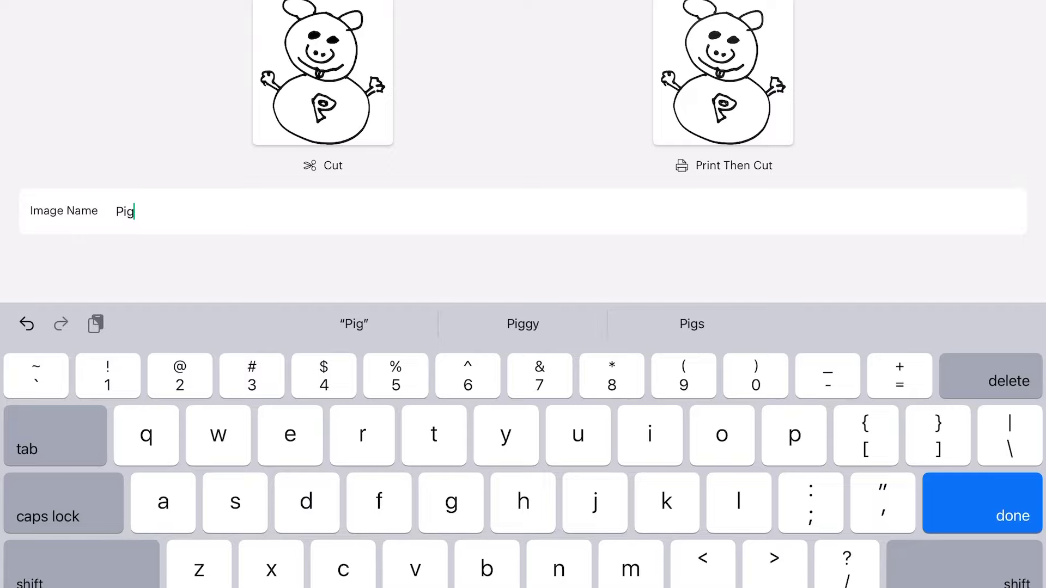
{"action": "type", "text": "gy"}
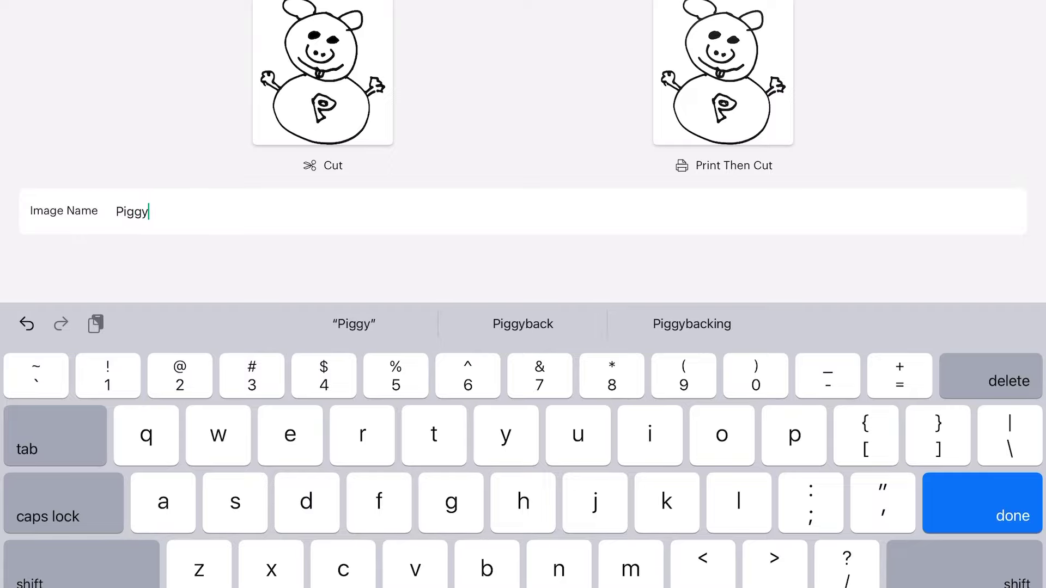
Set the pig drawing to Print Then Cut and save it as Piggy
{"action": "left_click", "coordinate": [723, 74]}
{"action": "left_click", "coordinate": [984, 502]}
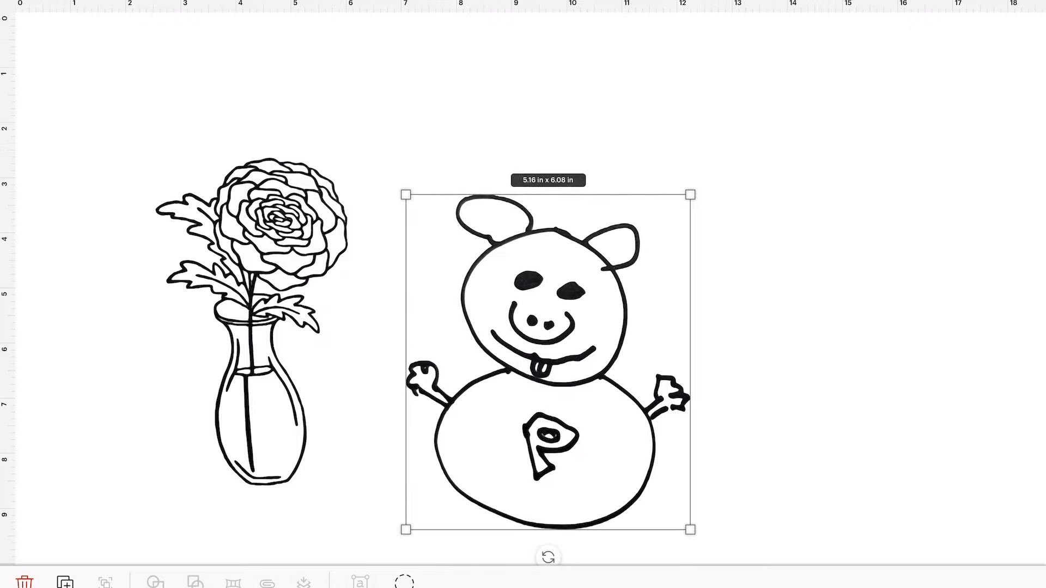
Resize the pig to 3.81 x 4.49 in and give it a 0.162 in offset border
{"action": "left_click_drag", "start_coordinate": [372, 530], "coordinate": [472, 530]}
{"action": "left_click_drag", "start_coordinate": [580, 458], "coordinate": [577, 270]}
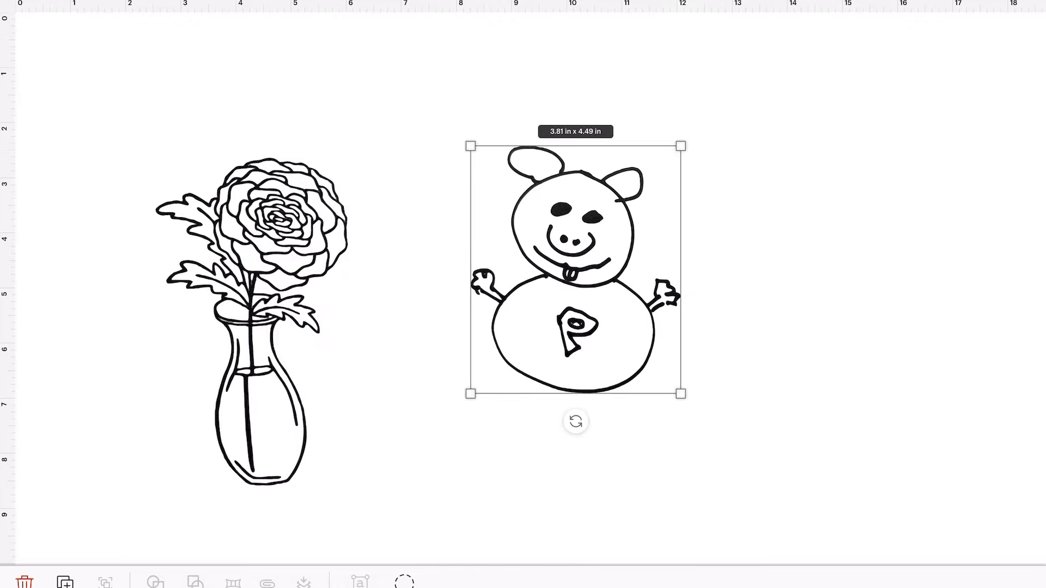
{"action": "left_click", "coordinate": [155, 582]}
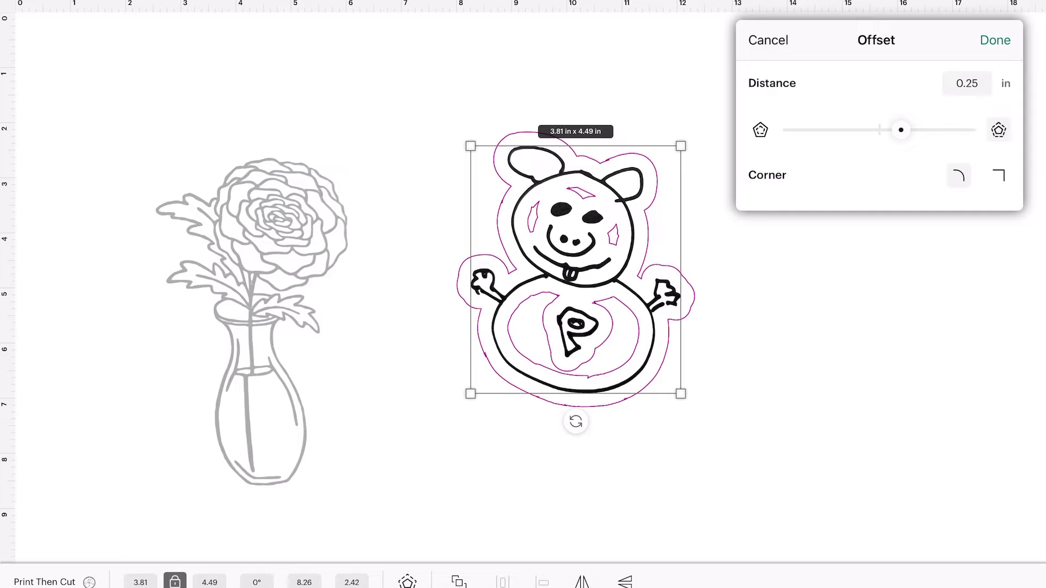
{"action": "left_click_drag", "start_coordinate": [901, 129], "coordinate": [892, 130]}
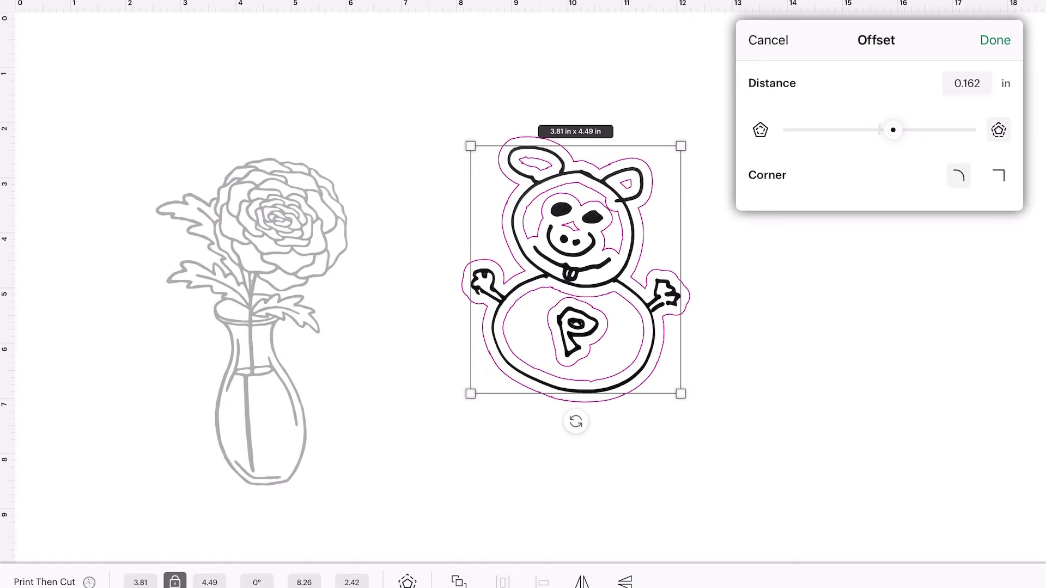
{"action": "left_click", "coordinate": [995, 40]}
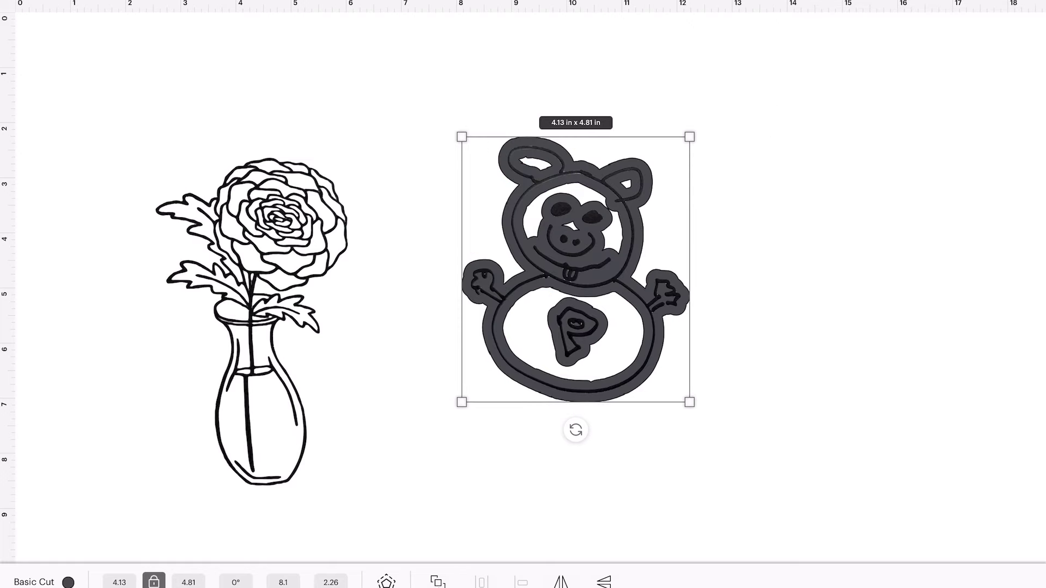
Hide the offset's inner contours and make the offset backing white
{"action": "left_click", "coordinate": [404, 582]}
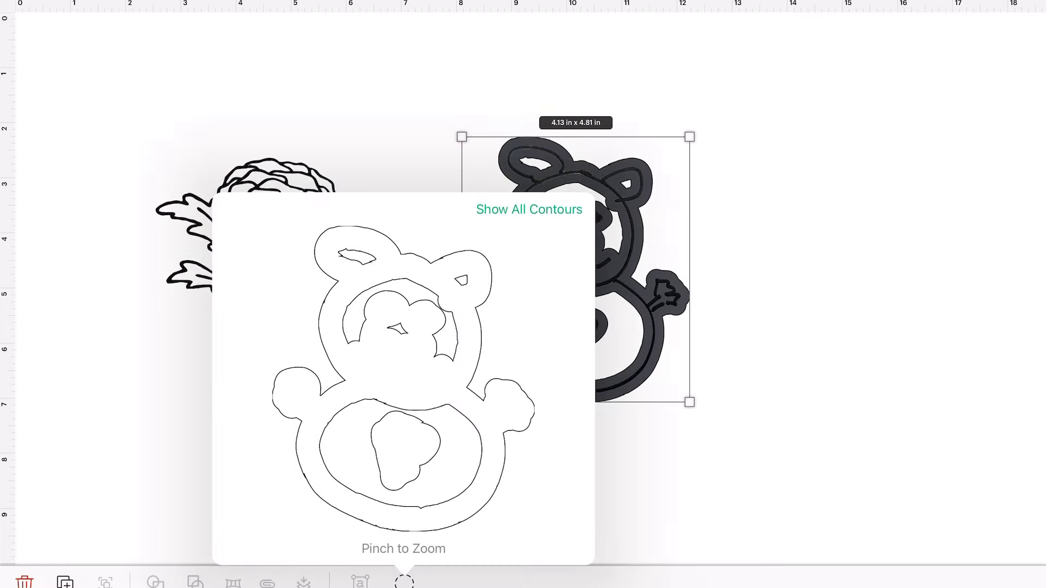
{"action": "left_click", "coordinate": [343, 327]}
{"action": "left_click", "coordinate": [323, 453]}
{"action": "left_click", "coordinate": [376, 441]}
{"action": "key", "text": "Escape"}
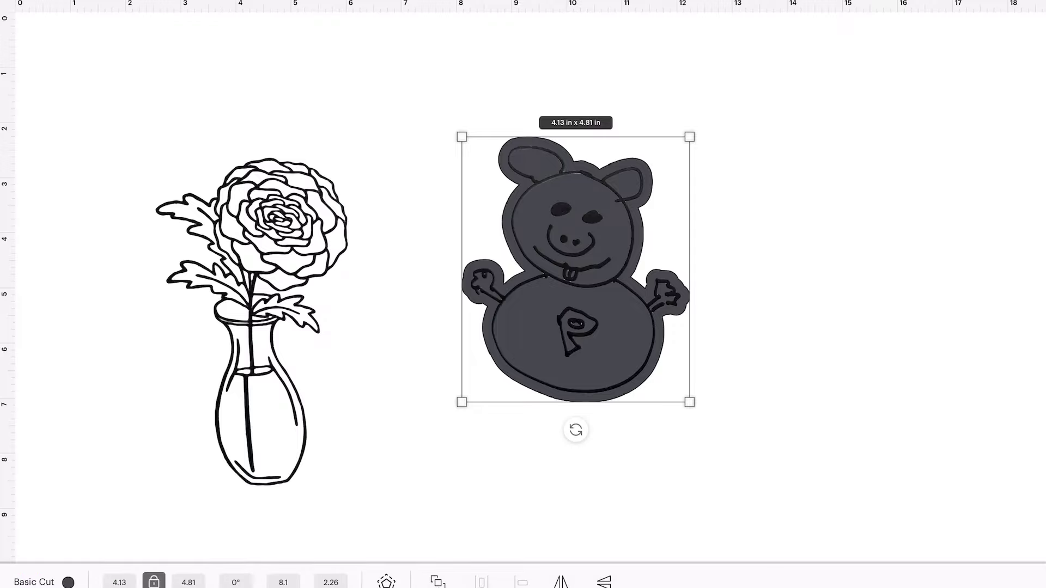
{"action": "left_click", "coordinate": [69, 582]}
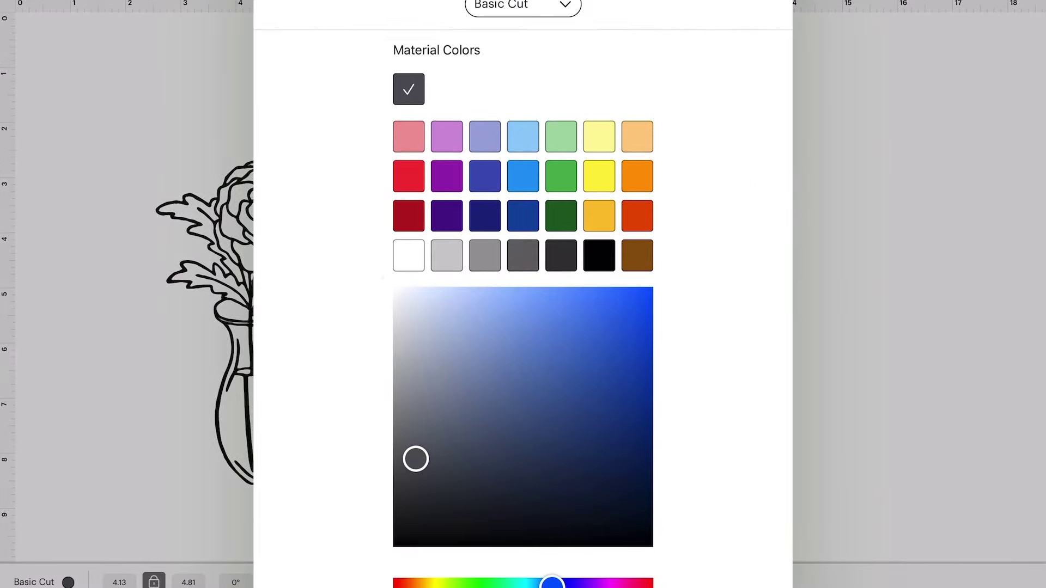
{"action": "left_click", "coordinate": [407, 255]}
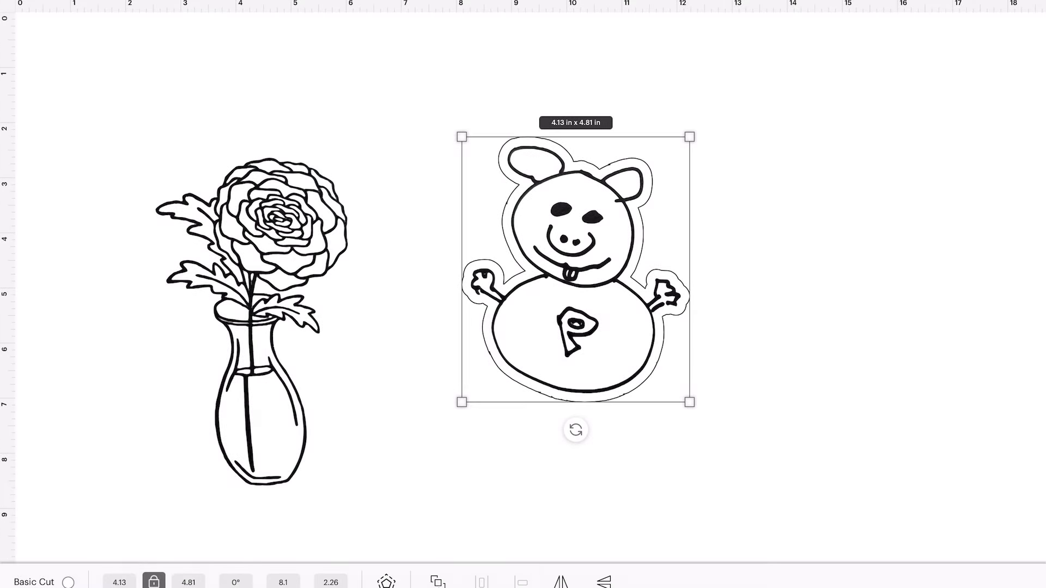
{"action": "left_click", "coordinate": [253, 318]}
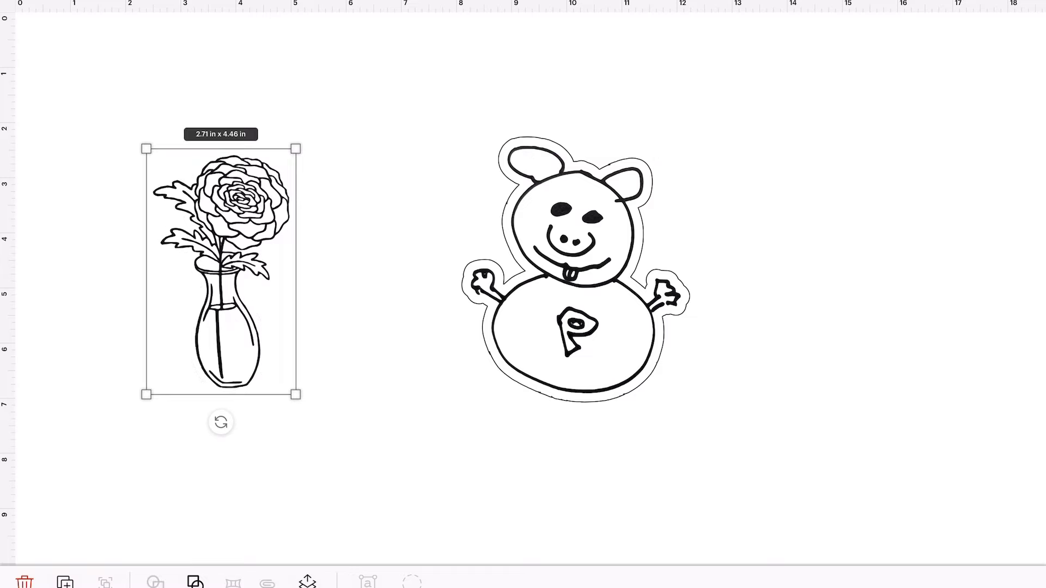
Marquee-select the pig together with its white offset border
{"action": "left_click_drag", "start_coordinate": [440, 110], "coordinate": [703, 445]}
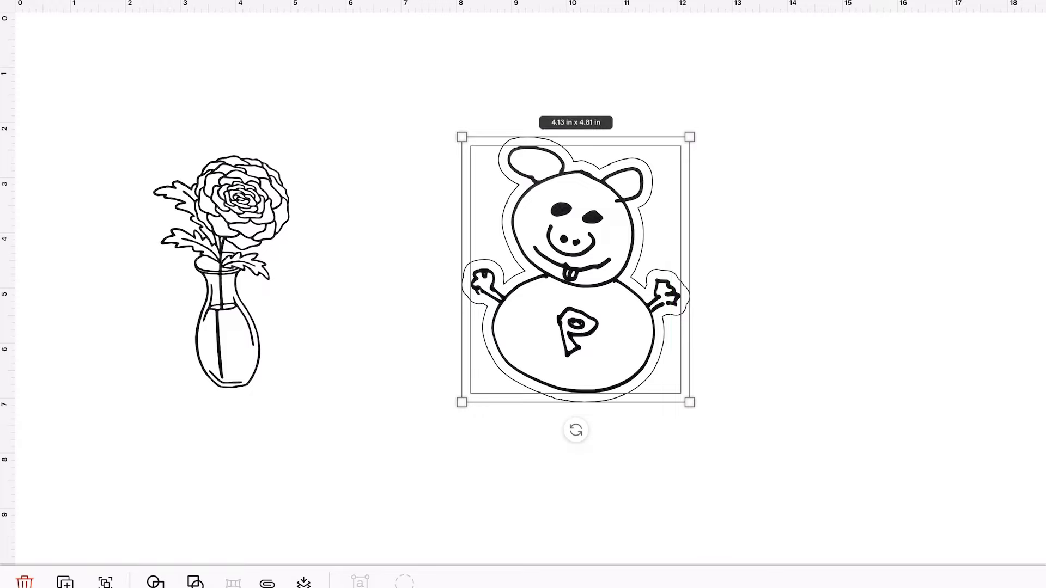